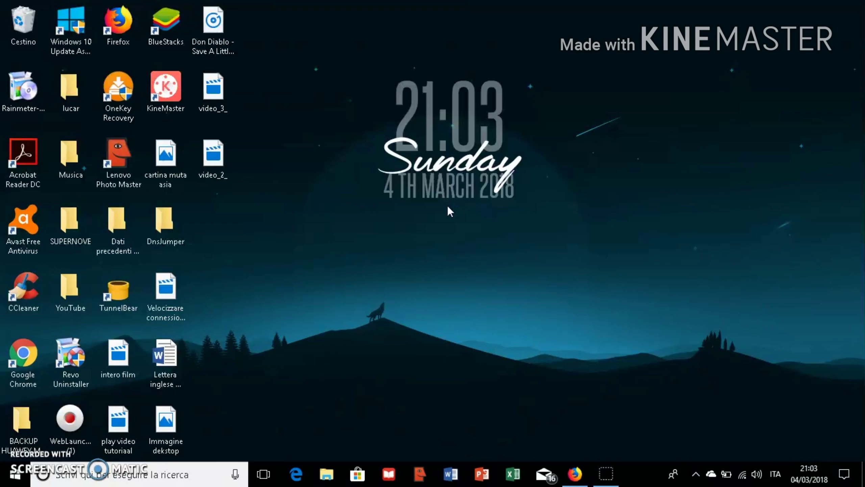
# Switch to Firefox and download the RocketDock-v1.3.5.exe installer from the RocketDock download page
pyautogui.click(576, 474)
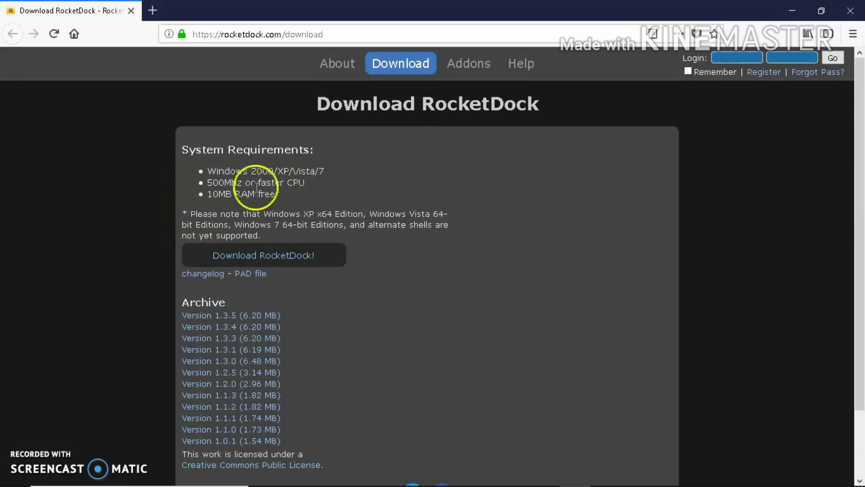
pyautogui.moveTo(198, 171); pyautogui.dragTo(306, 190)
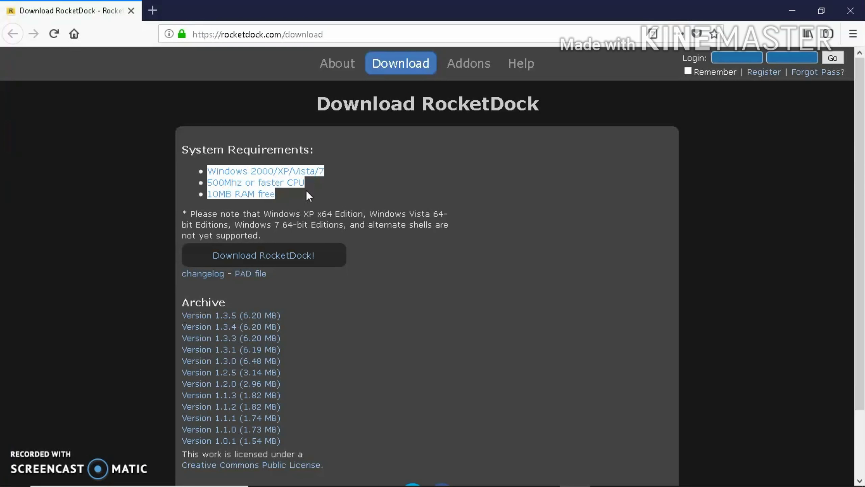
pyautogui.click(312, 252)
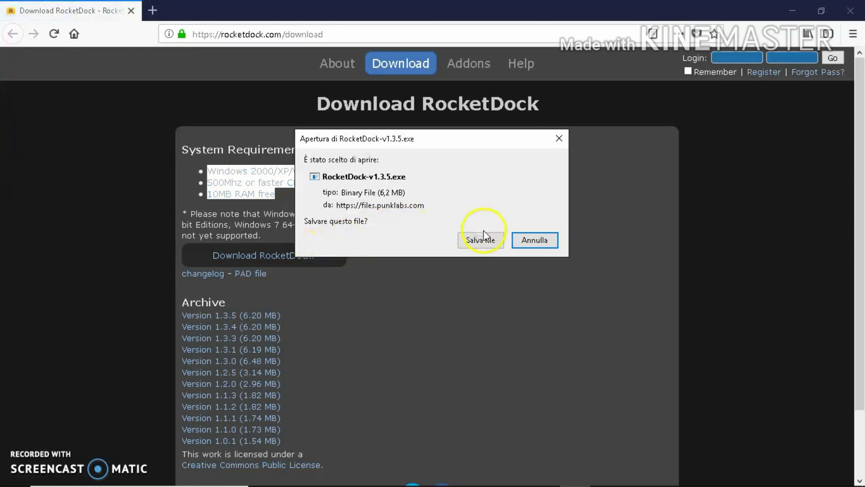
pyautogui.click(481, 239)
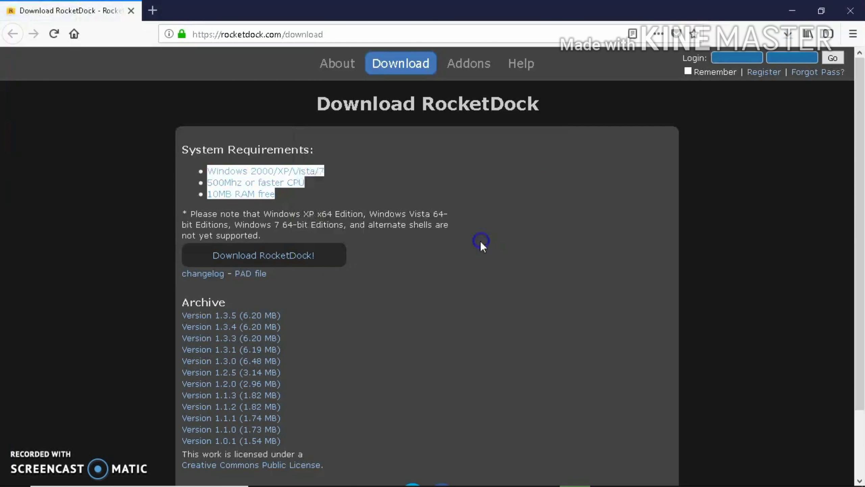
# Open the download's folder, move the RocketDock-v1.3.5(1) installer onto the desktop and close the folder
pyautogui.click(791, 35)
pyautogui.click(769, 54)
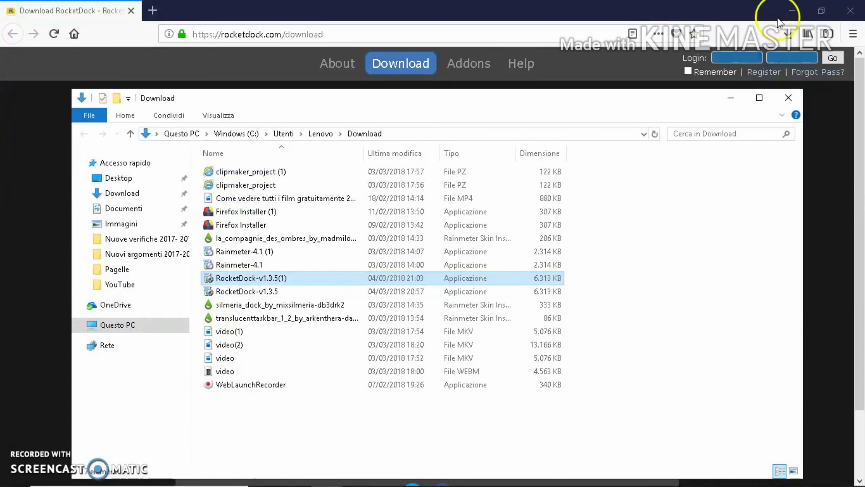
pyautogui.click(782, 11)
pyautogui.moveTo(323, 283); pyautogui.dragTo(526, 45)
pyautogui.click(788, 98)
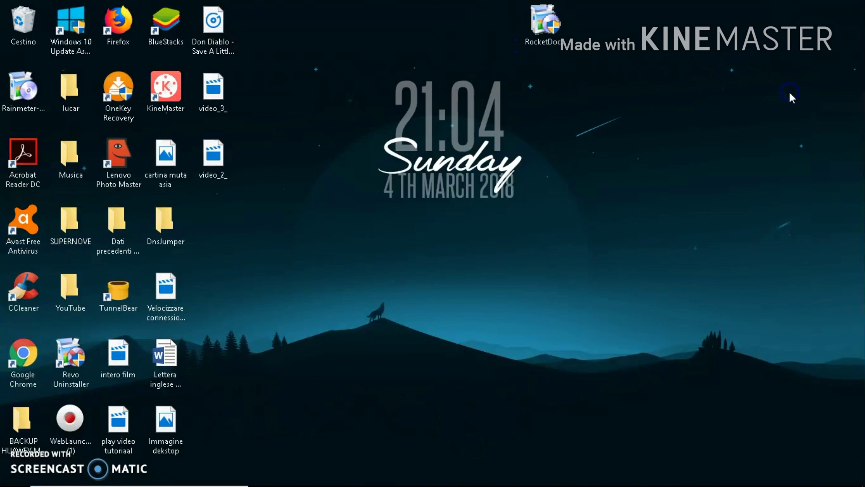
# Start the RocketDock installer in Italian and accept the licence agreement
pyautogui.rightClick(562, 48)
pyautogui.click(605, 71)
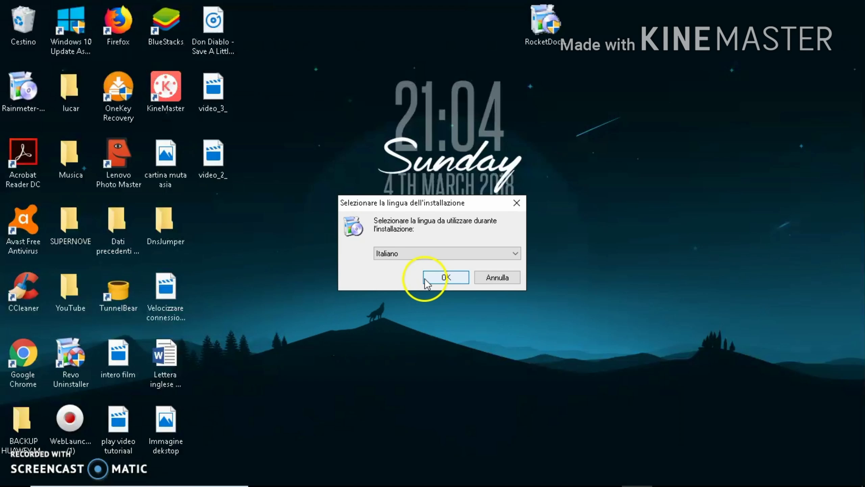
pyautogui.click(424, 279)
pyautogui.click(505, 351)
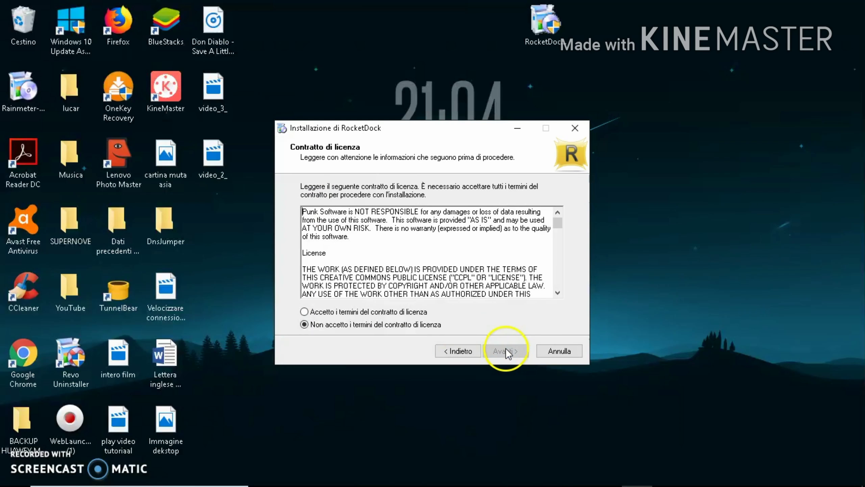
pyautogui.click(304, 312)
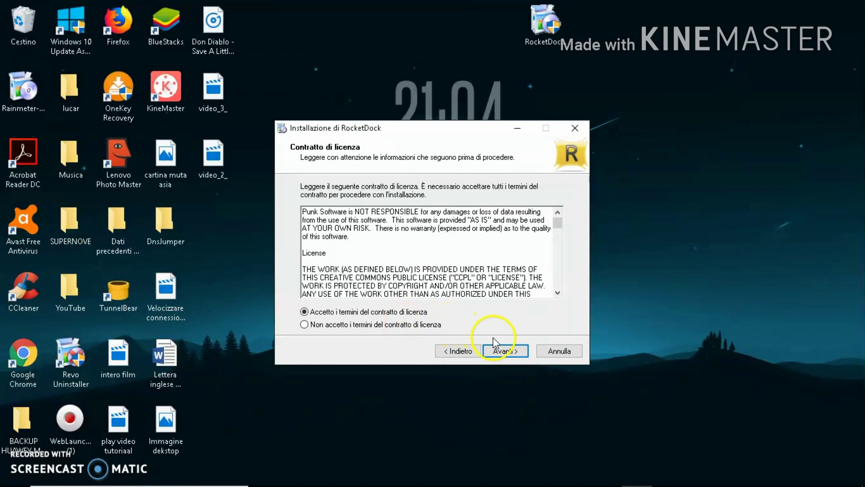
pyautogui.click(503, 352)
# Install RocketDock in the default folder with a desktop icon, and move the installer from the desktop to the Recycle Bin
pyautogui.click(501, 352)
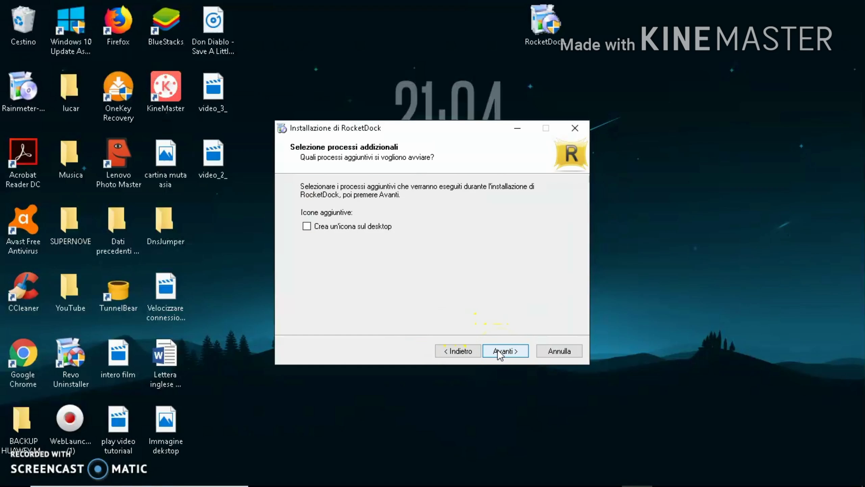
pyautogui.click(306, 226)
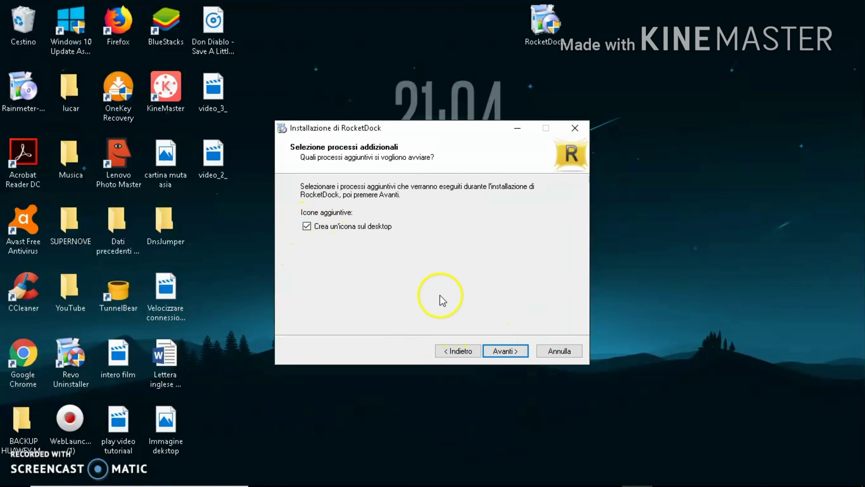
pyautogui.click(507, 356)
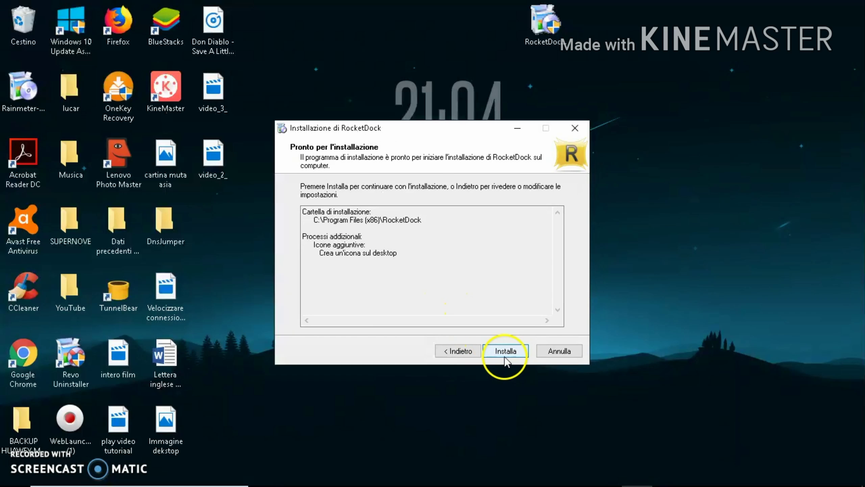
pyautogui.click(513, 349)
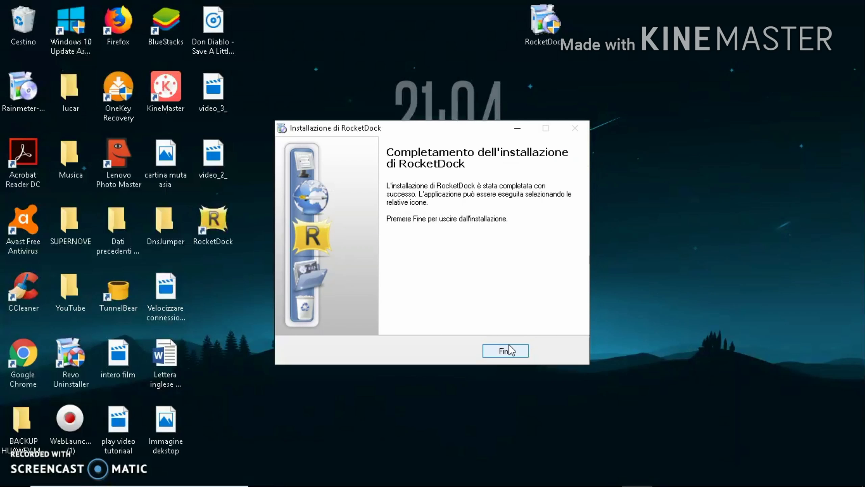
pyautogui.click(508, 350)
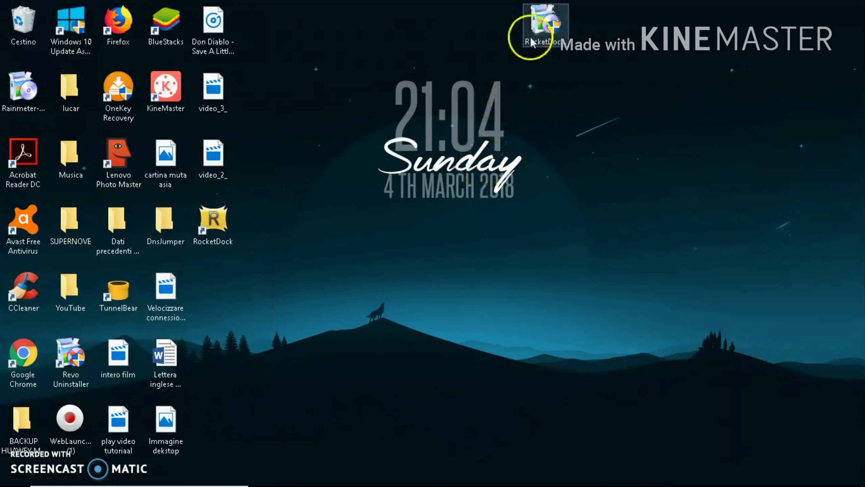
pyautogui.moveTo(534, 32); pyautogui.dragTo(43, 34)
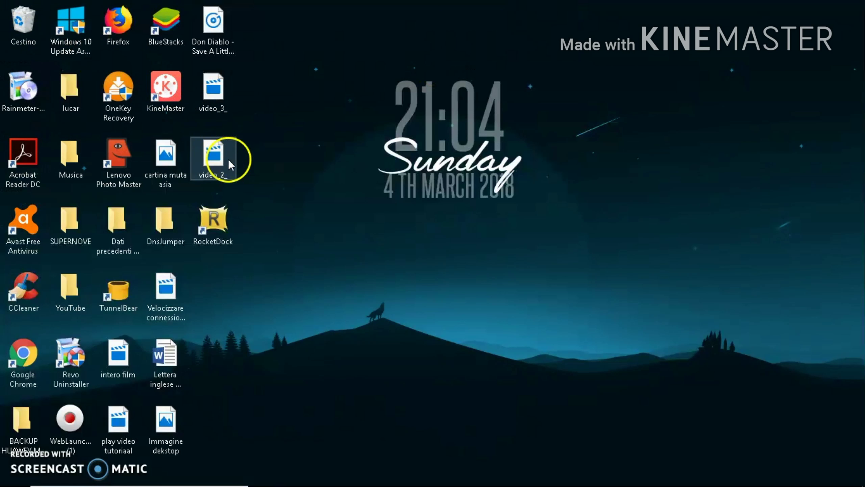
# Launch RocketDock and remove the Google Chrome, Firefox, BlueStacks and Musica icons from the dock
pyautogui.doubleClick(216, 218)
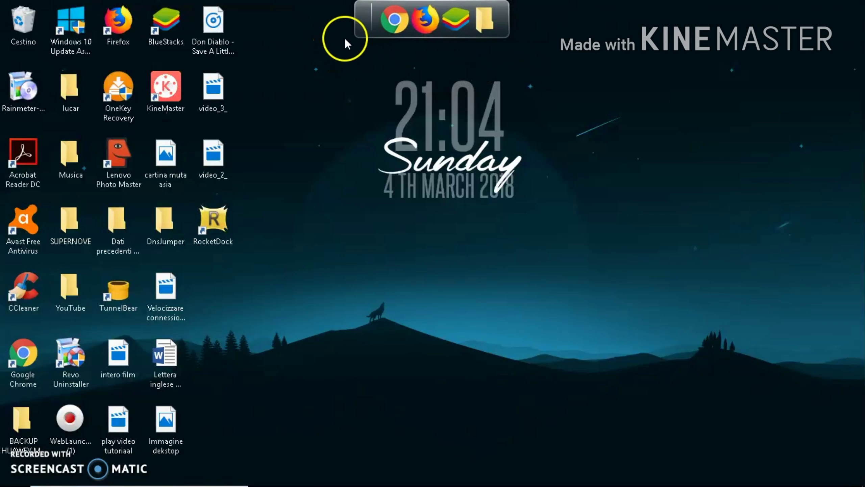
pyautogui.moveTo(396, 20); pyautogui.dragTo(408, 181)
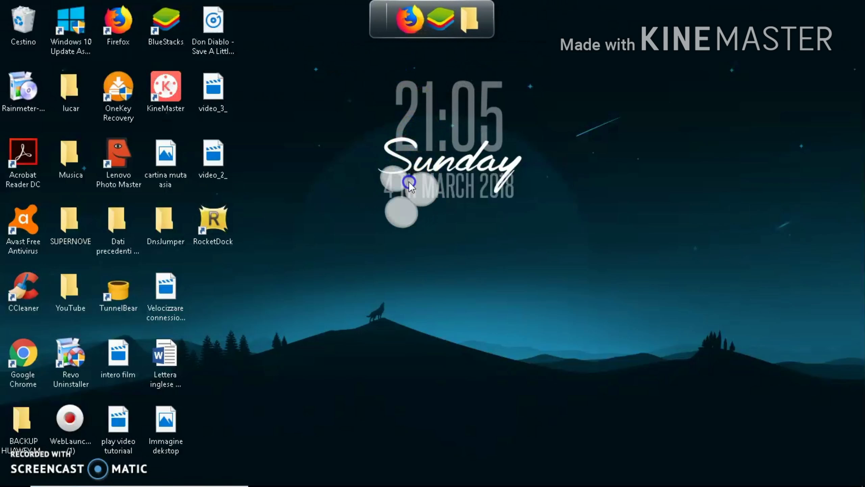
pyautogui.moveTo(419, 15); pyautogui.dragTo(430, 172)
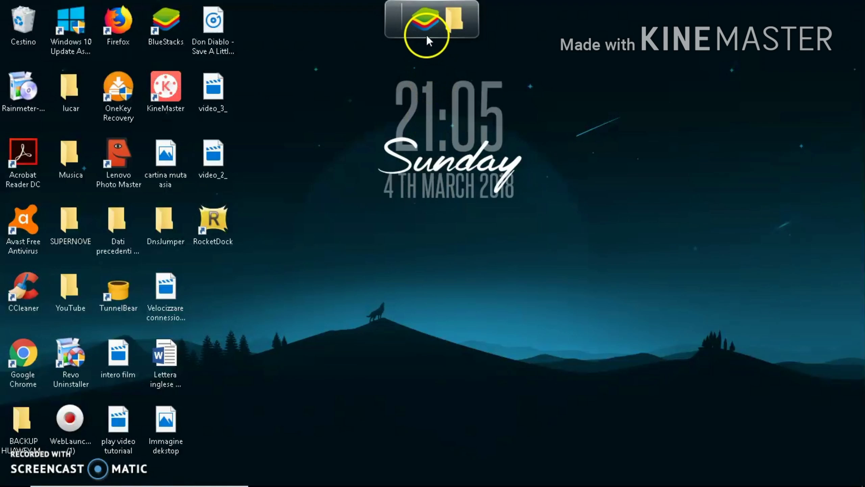
pyautogui.moveTo(427, 35); pyautogui.dragTo(410, 153)
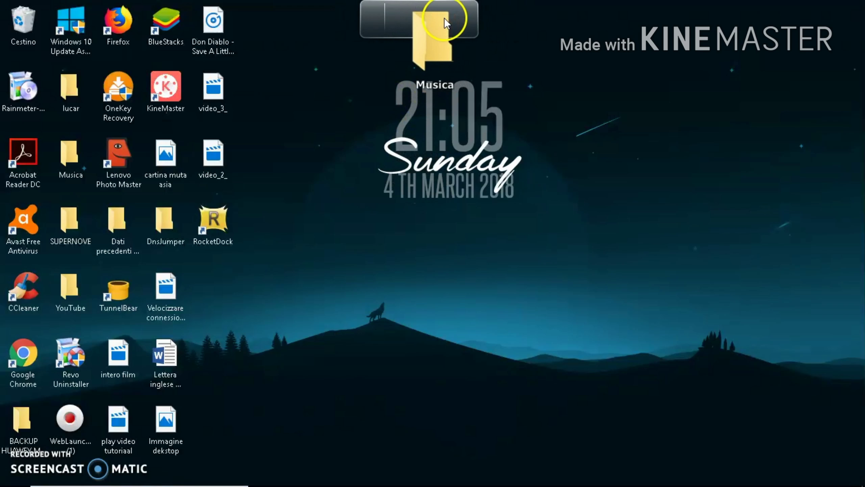
pyautogui.moveTo(444, 17); pyautogui.dragTo(403, 140)
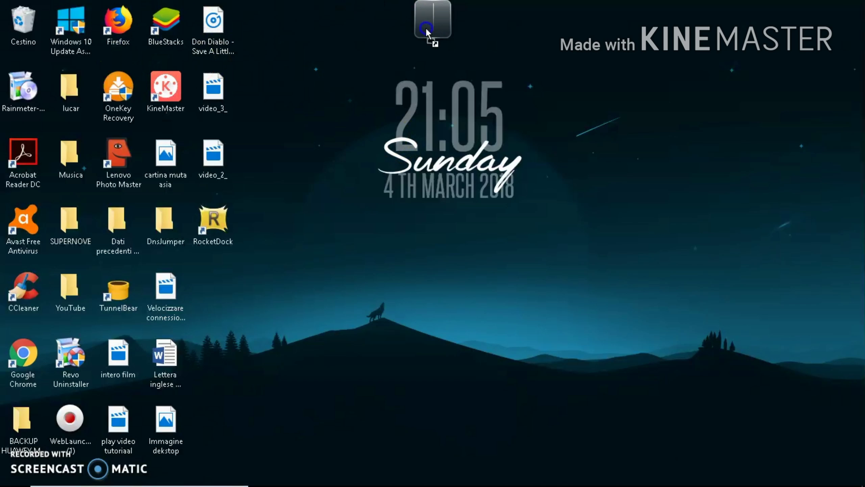
# Add Firefox, Google Chrome, KineMaster, BlueStacks, CCleaner and the Musica folder from the desktop to the dock
pyautogui.moveTo(425, 27); pyautogui.dragTo(428, 32)
pyautogui.click(249, 270)
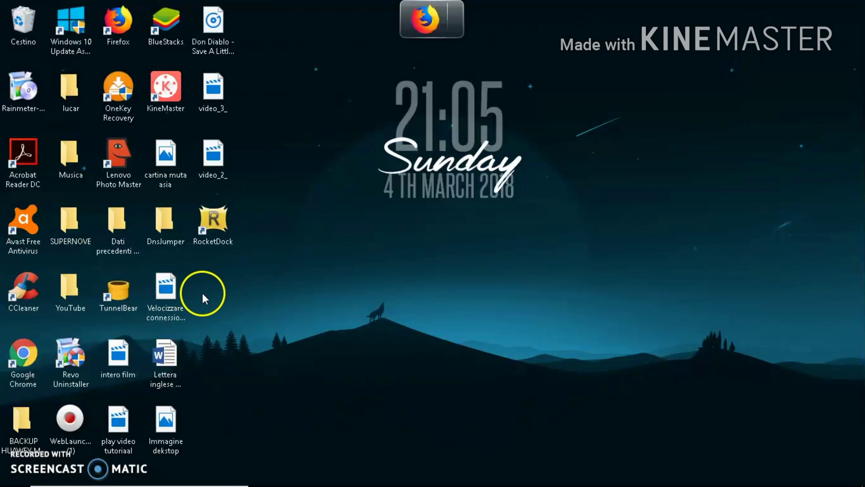
pyautogui.moveTo(27, 356); pyautogui.dragTo(450, 13)
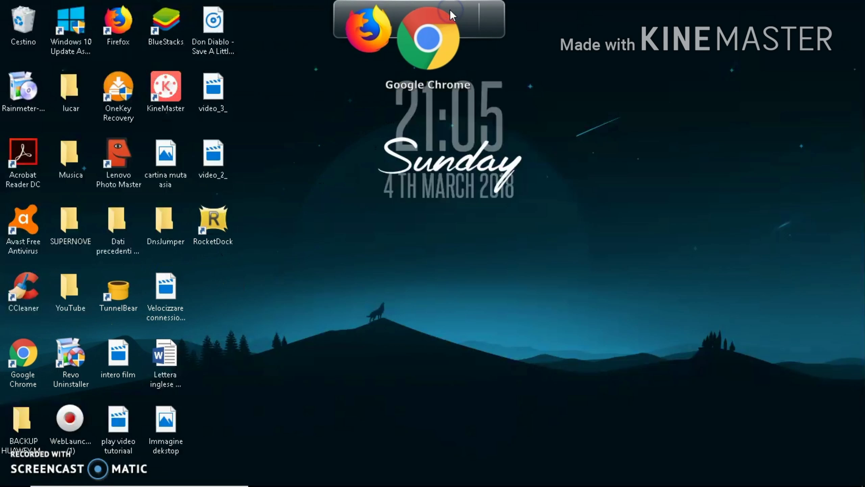
pyautogui.moveTo(166, 98); pyautogui.dragTo(456, 31)
pyautogui.moveTo(166, 21); pyautogui.dragTo(442, 23)
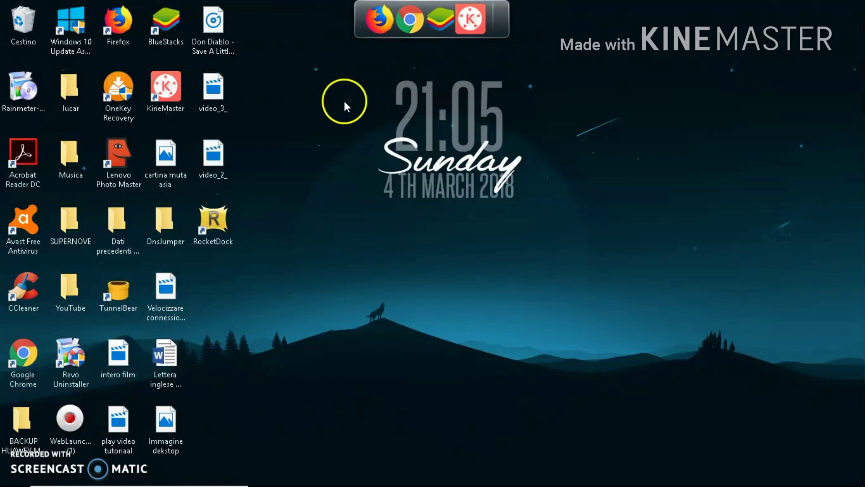
pyautogui.moveTo(20, 288); pyautogui.dragTo(490, 17)
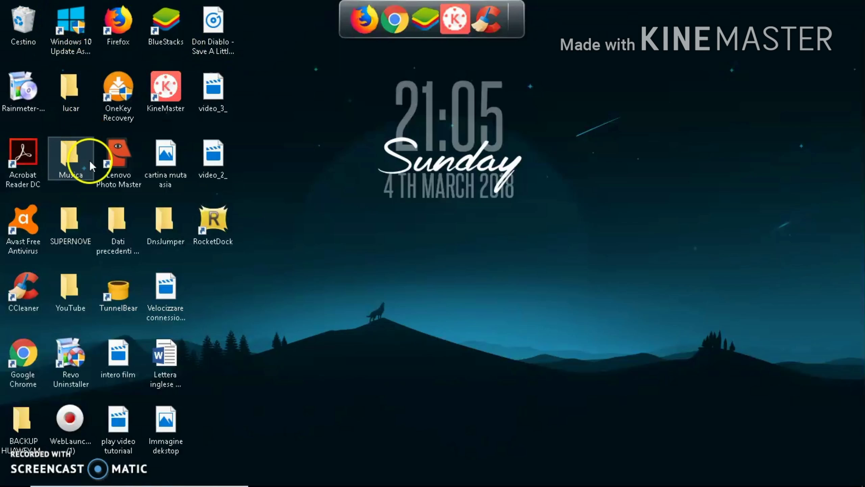
pyautogui.moveTo(81, 170); pyautogui.dragTo(482, 24)
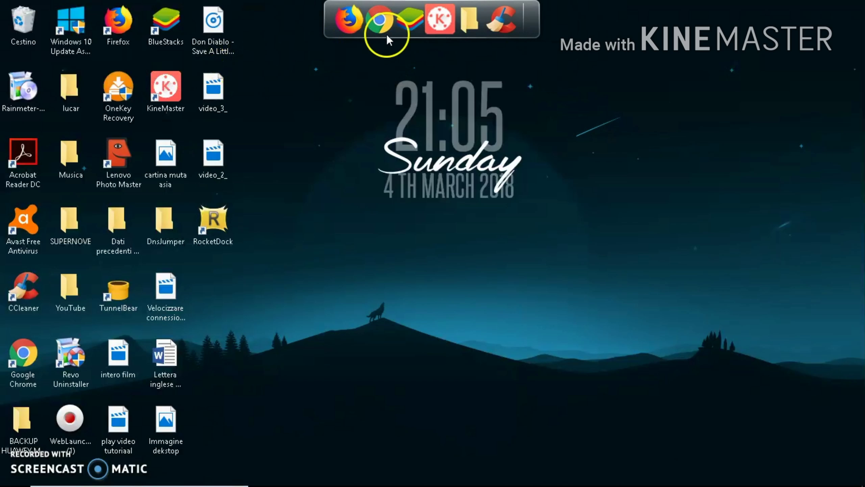
# In the dock's general settings, set the language to Italiano and enable "Attiva all'avvio"
pyautogui.rightClick(396, 4)
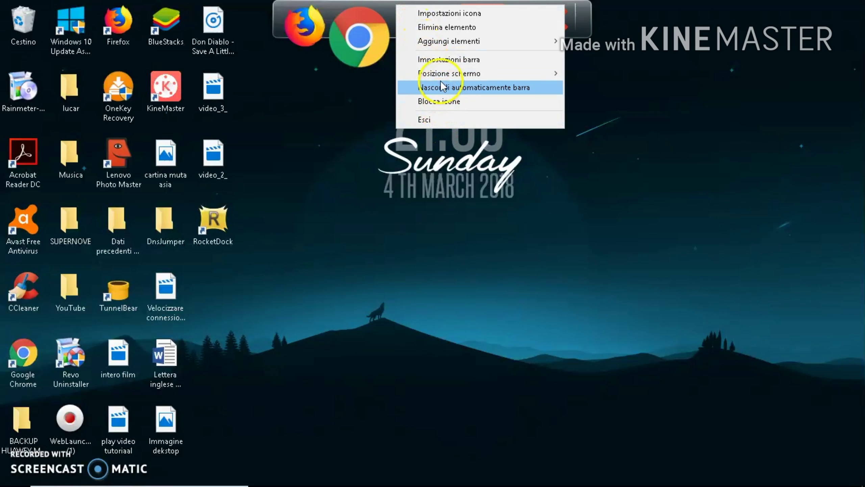
pyautogui.click(439, 59)
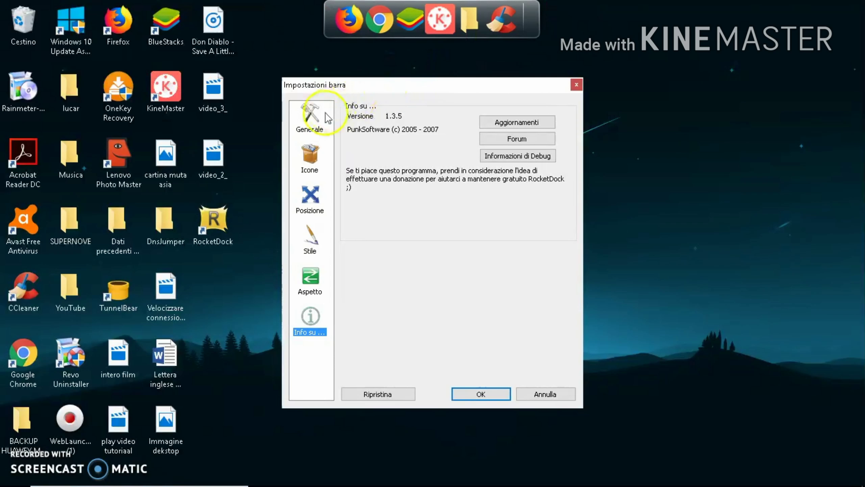
pyautogui.click(316, 123)
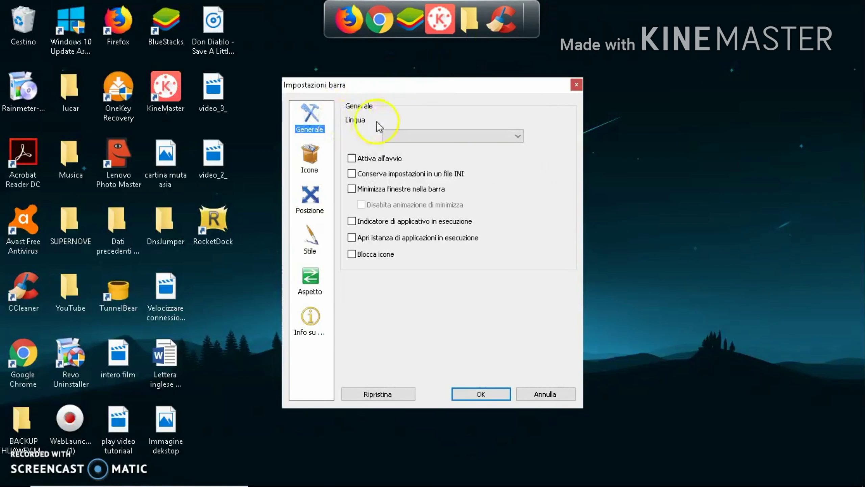
pyautogui.click(414, 136)
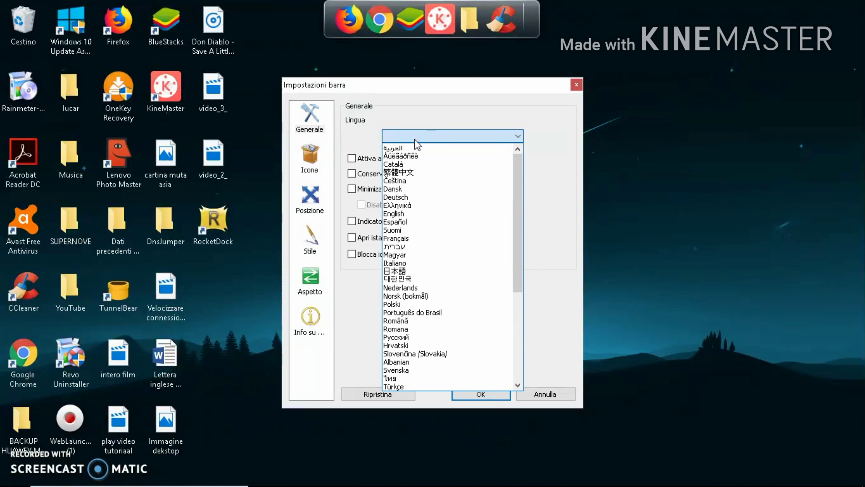
pyautogui.click(397, 263)
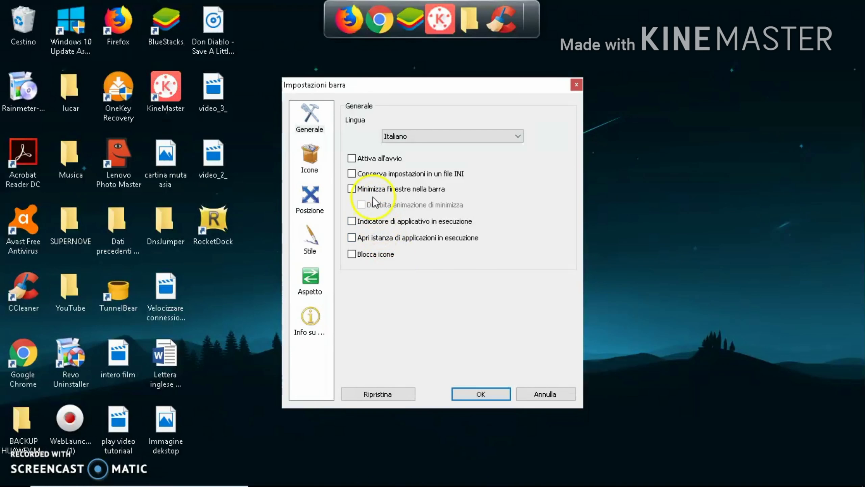
pyautogui.click(354, 159)
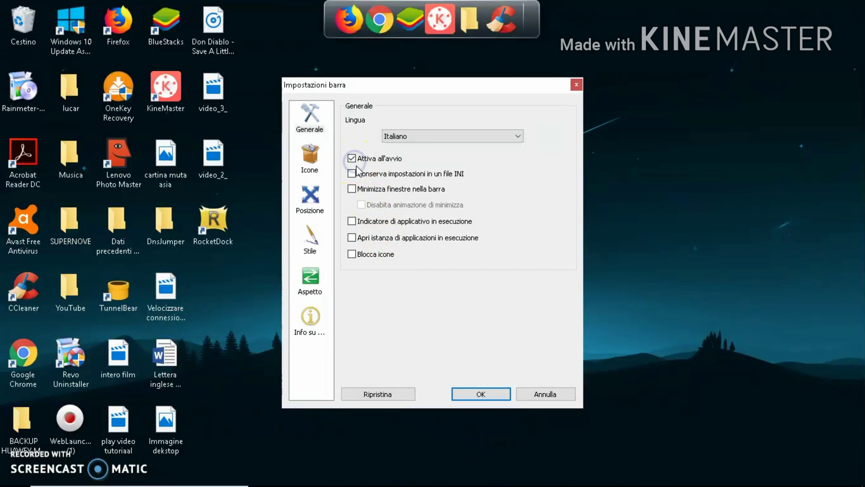
# View the dock's icon settings and set the dock's screen position to "Sotto"
pyautogui.click(311, 170)
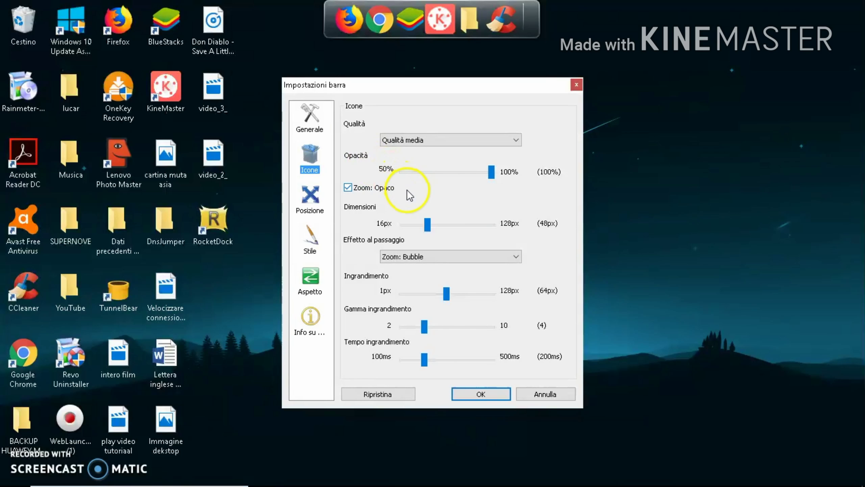
pyautogui.click(312, 199)
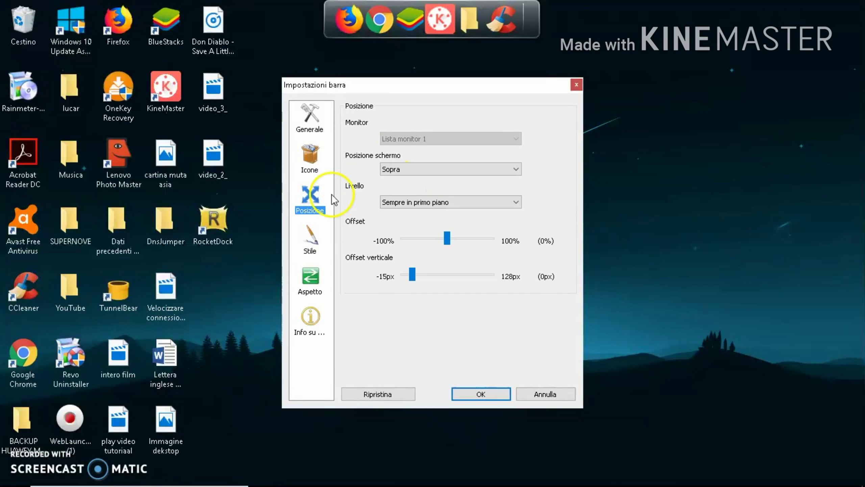
pyautogui.click(399, 169)
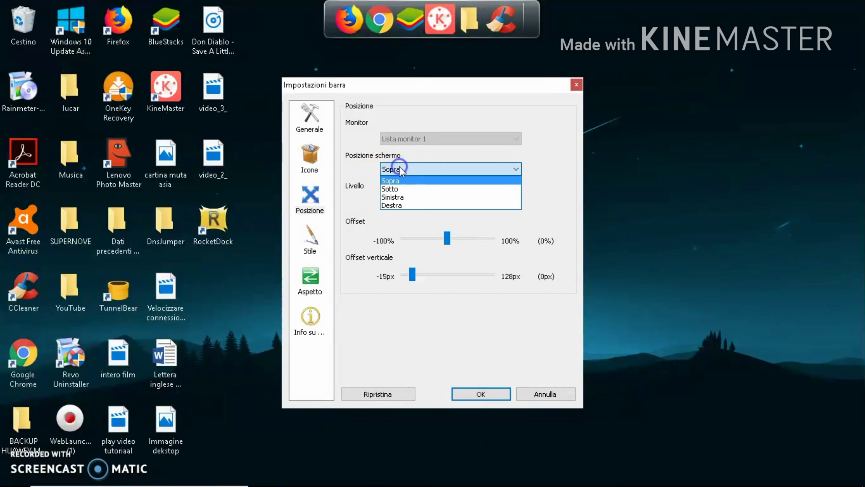
pyautogui.click(390, 189)
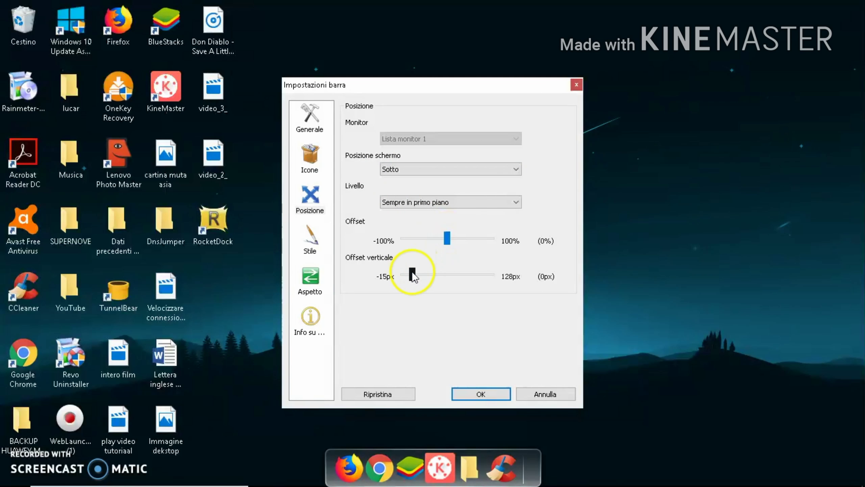
# Set the dock's vertical offset to 58 px and its theme to WhiteCristal, trying ProtoClay and AstroGrey first
pyautogui.moveTo(414, 282); pyautogui.dragTo(449, 283)
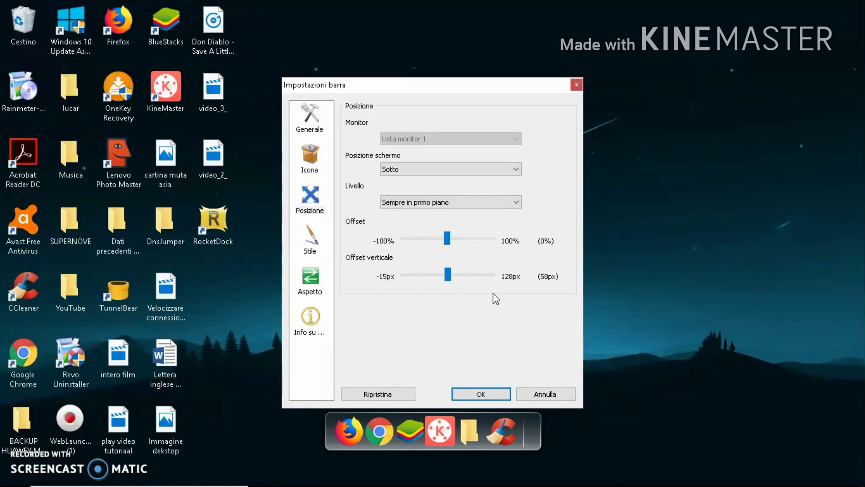
pyautogui.click(313, 238)
pyautogui.click(415, 136)
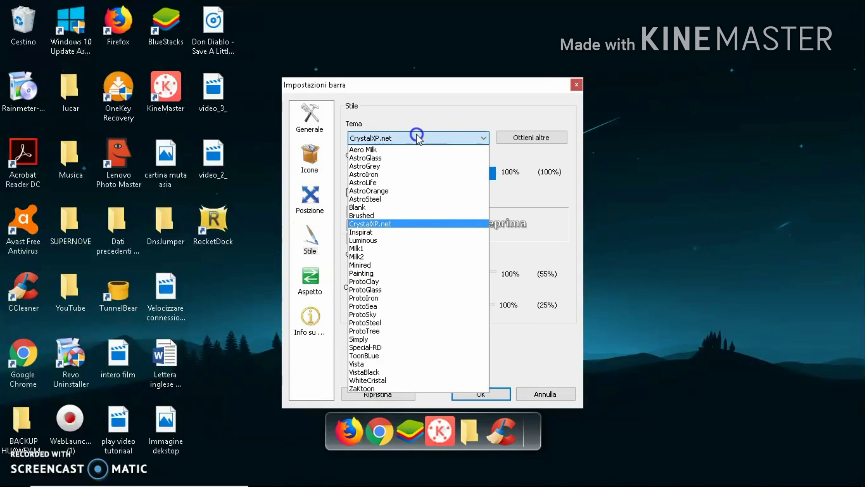
pyautogui.click(371, 281)
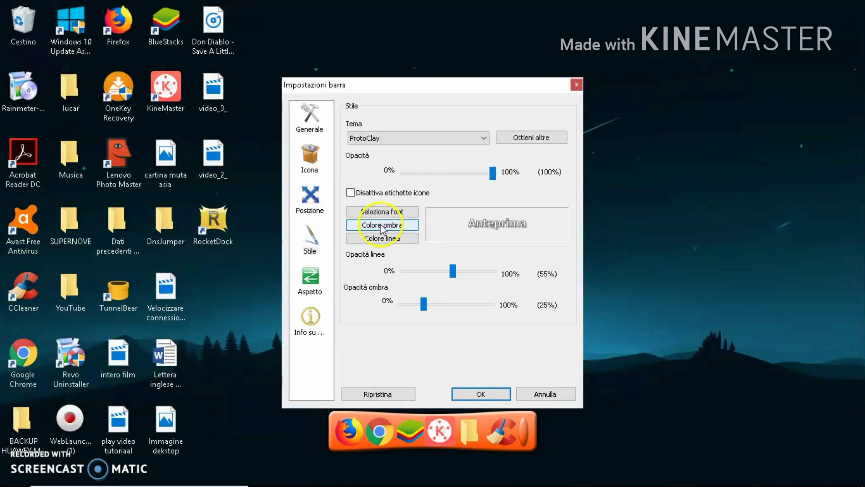
pyautogui.click(429, 137)
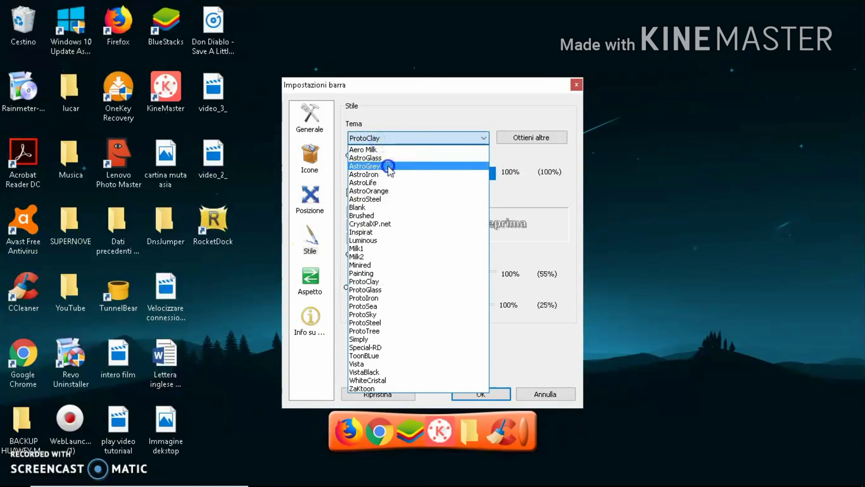
pyautogui.click(389, 168)
pyautogui.click(389, 137)
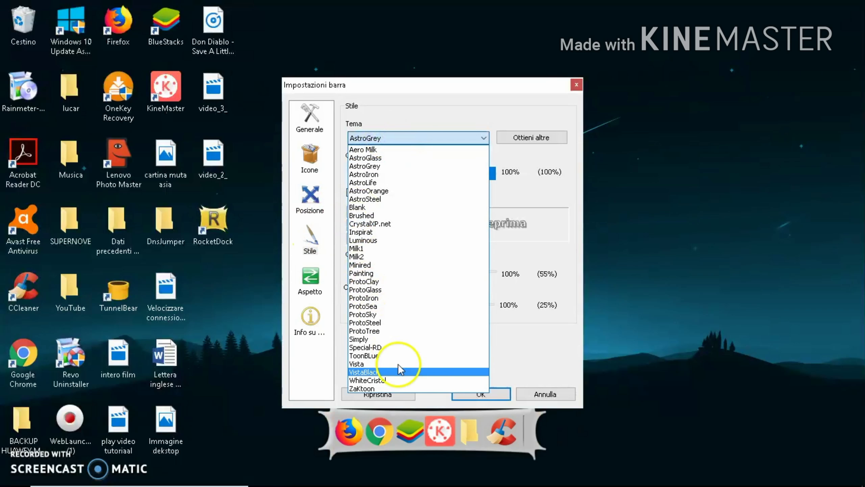
pyautogui.click(401, 377)
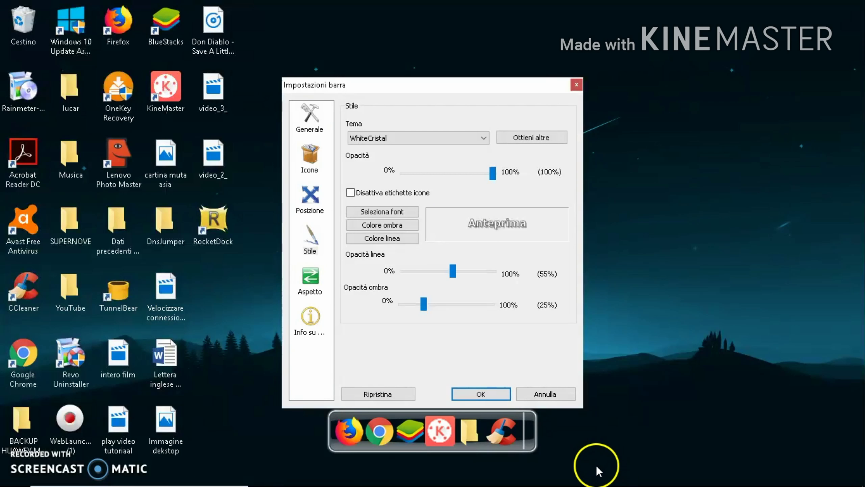
# Review the dock's "Aspetto", "Info su ..." and "Generale" settings, and save the dock configuration
pyautogui.click(292, 276)
pyautogui.click(314, 318)
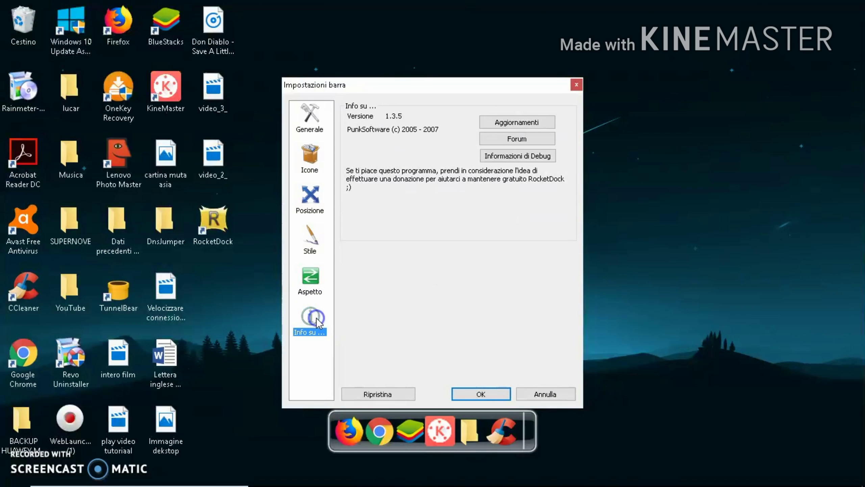
pyautogui.click(305, 295)
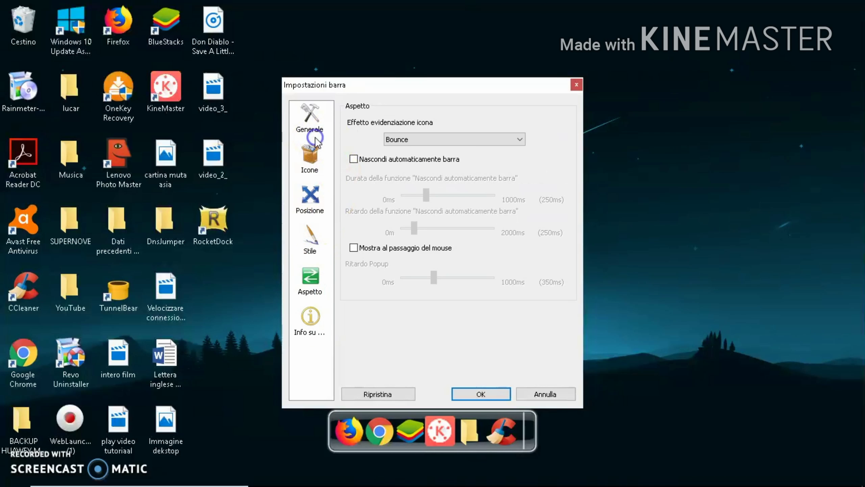
pyautogui.click(309, 130)
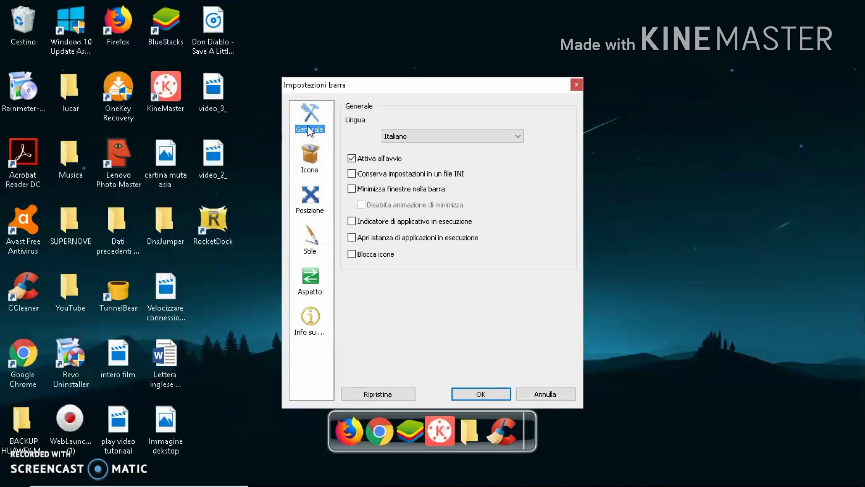
pyautogui.click(324, 146)
pyautogui.click(493, 394)
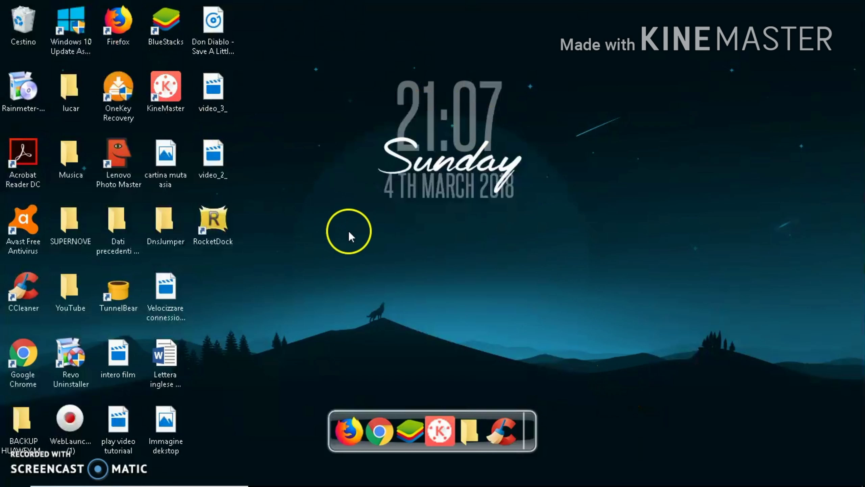
# Try the Firefox shortcut in the dock, and move the RocketDock desktop shortcut to the Cestino
pyautogui.click(354, 440)
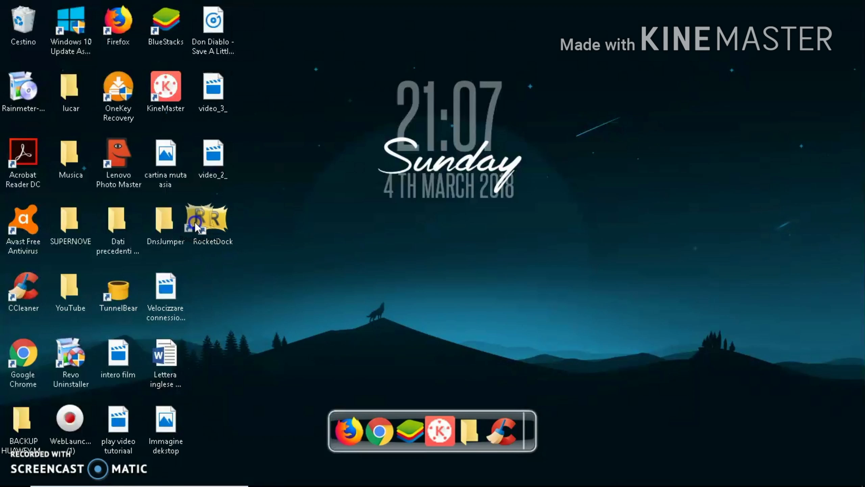
pyautogui.moveTo(195, 222); pyautogui.dragTo(21, 24)
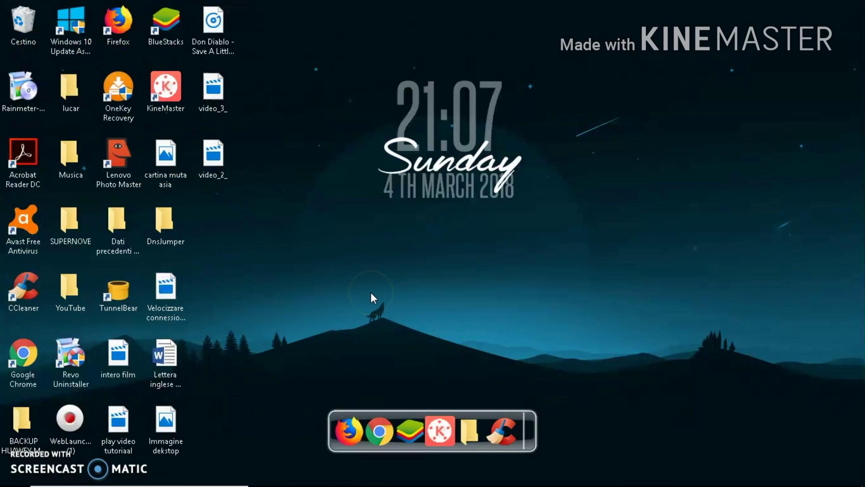